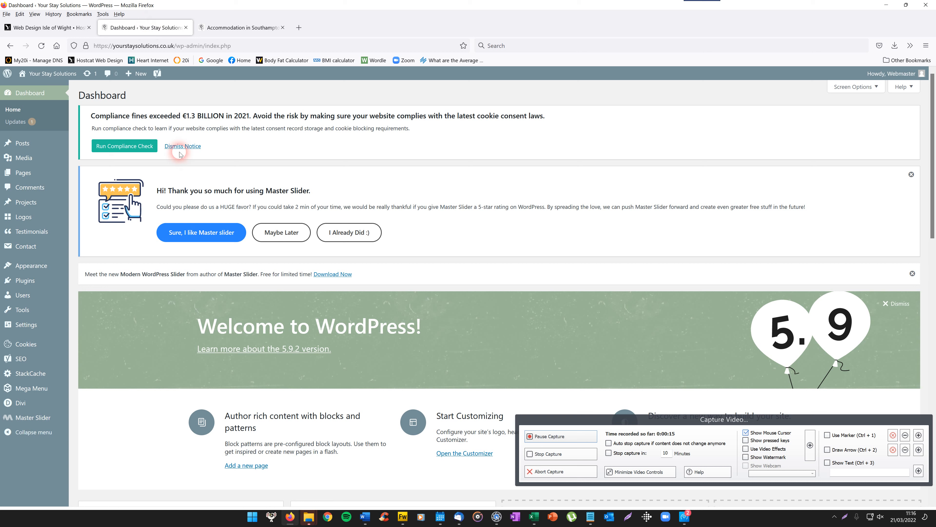
Step: On the live homepage, open the Sunny 3 bedroom Character House photo in its own tab
mouse_move(137, 73)
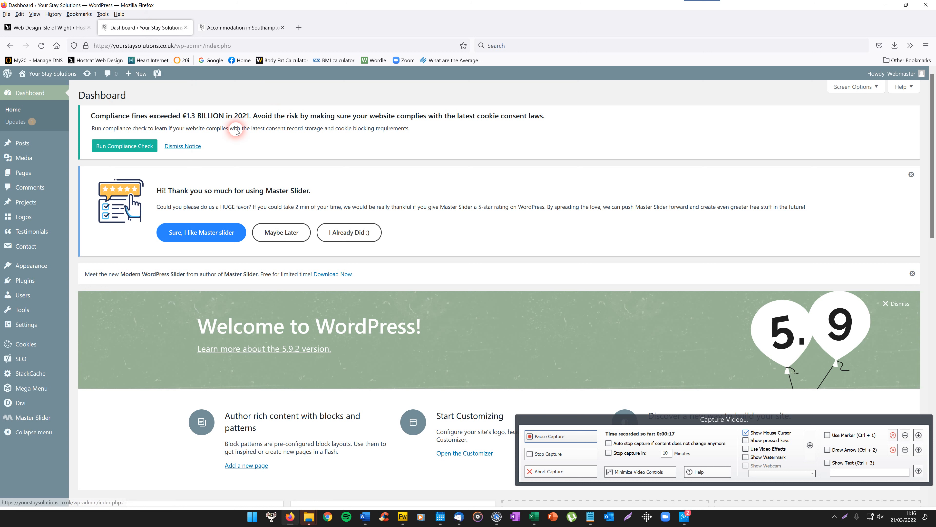
left_click(244, 28)
scroll(836, 282, "up", 1)
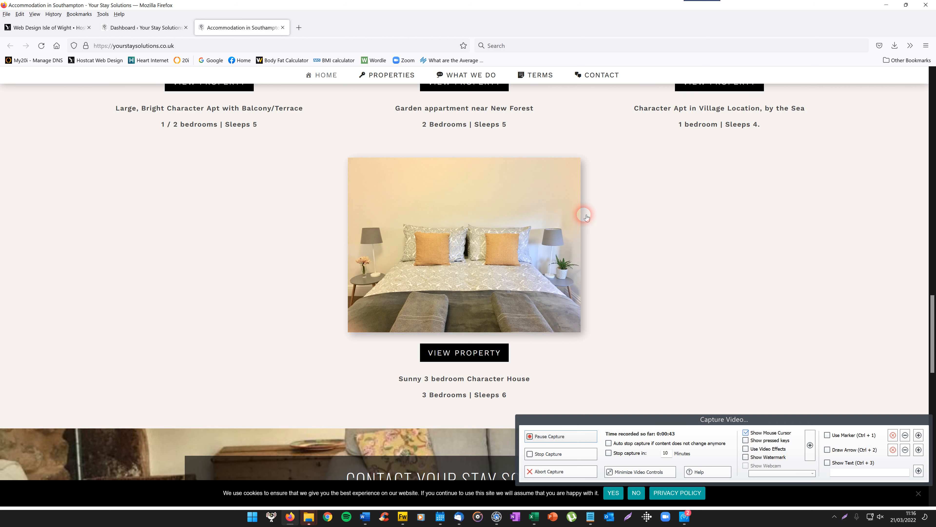
left_click_drag(930, 320, 933, 279)
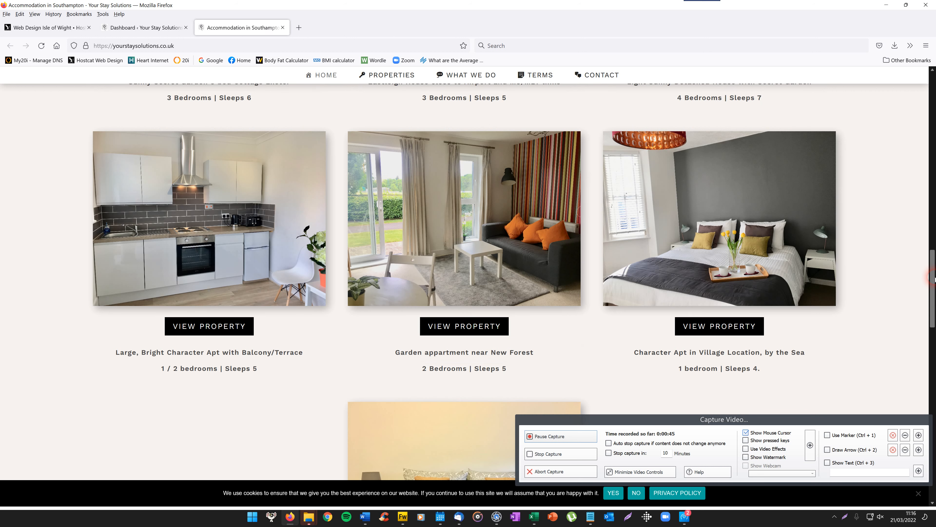
scroll(248, 201, "down", 5)
right_click(497, 272)
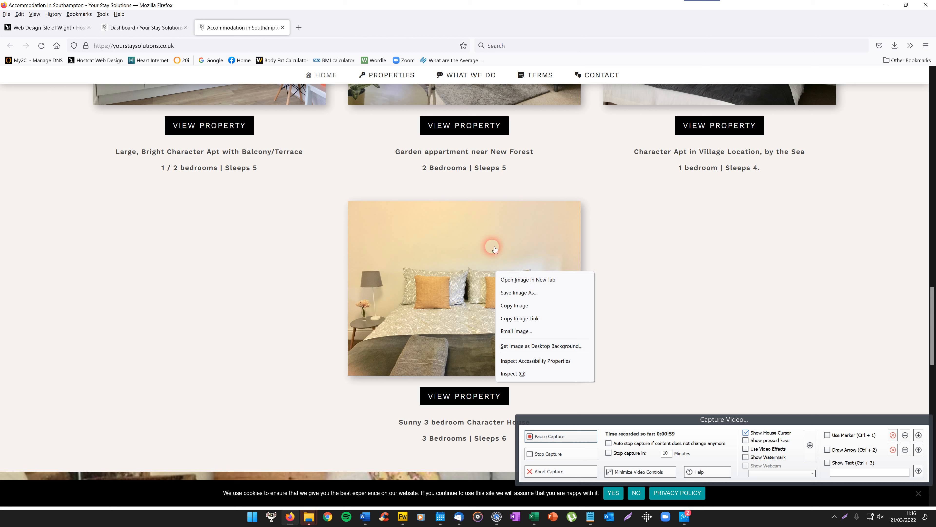
left_click(526, 280)
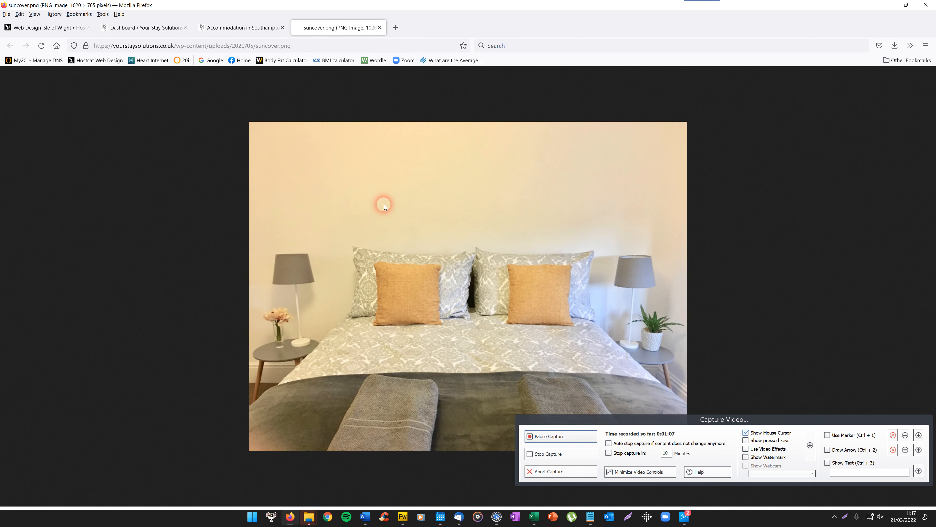
Step: Save the bedroom photo as the PNG image suncover in the Documents folder and close its tab
right_click(474, 201)
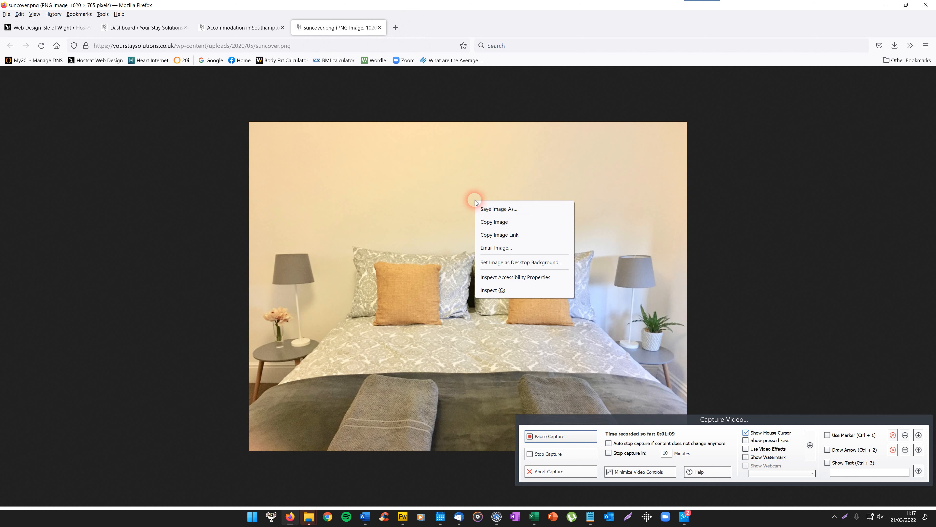
left_click(489, 209)
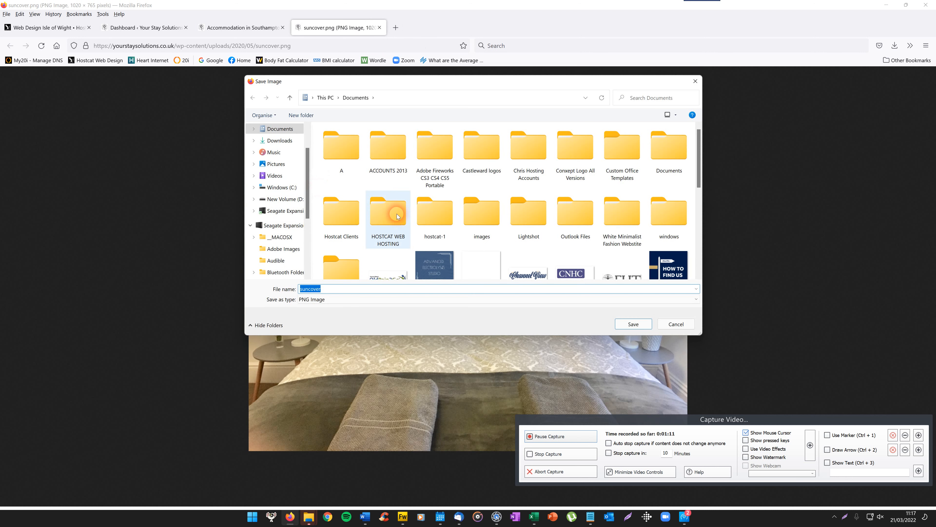
left_click(633, 324)
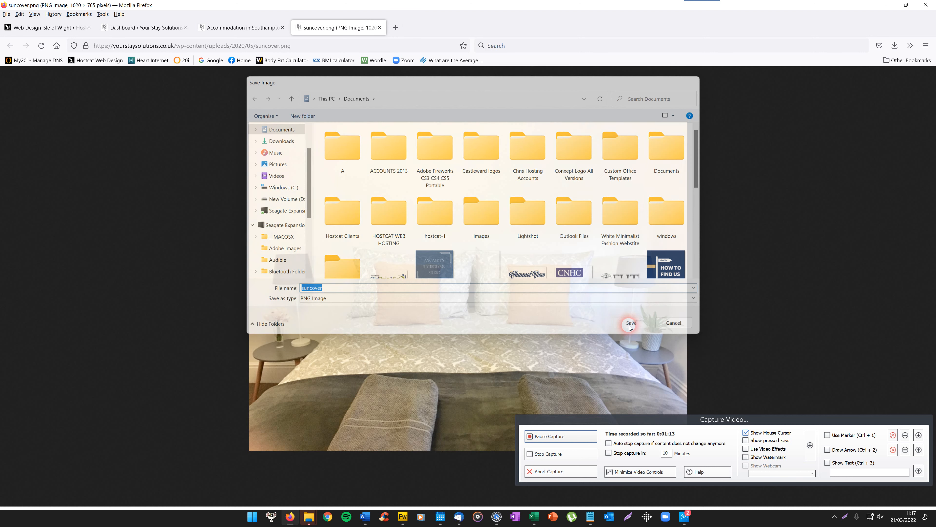
left_click(379, 28)
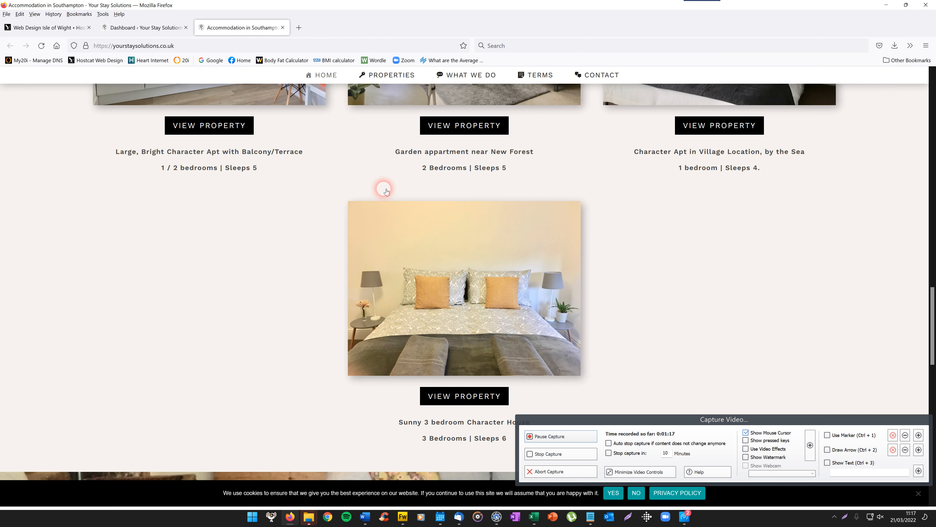
Step: Switch to Adobe Fireworks and open the suncover image from the Documents folder
left_click(402, 516)
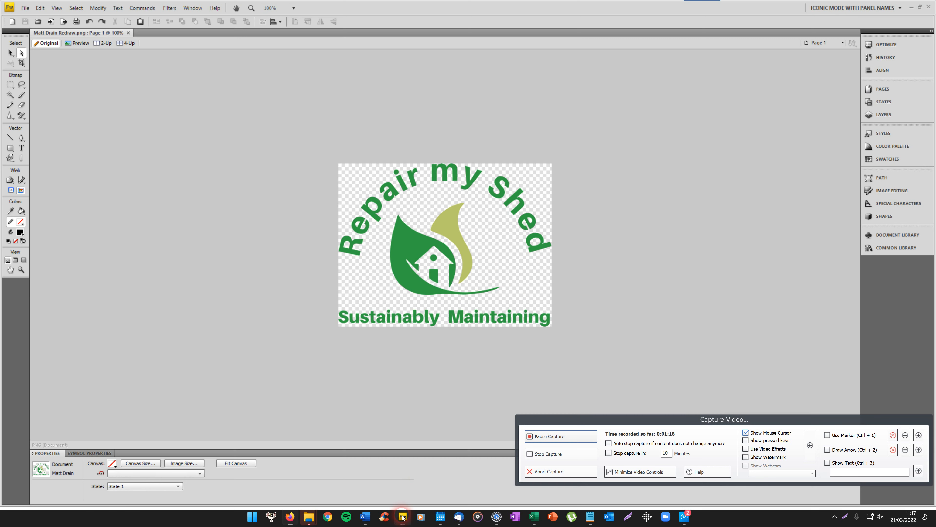
left_click(24, 8)
left_click(88, 29)
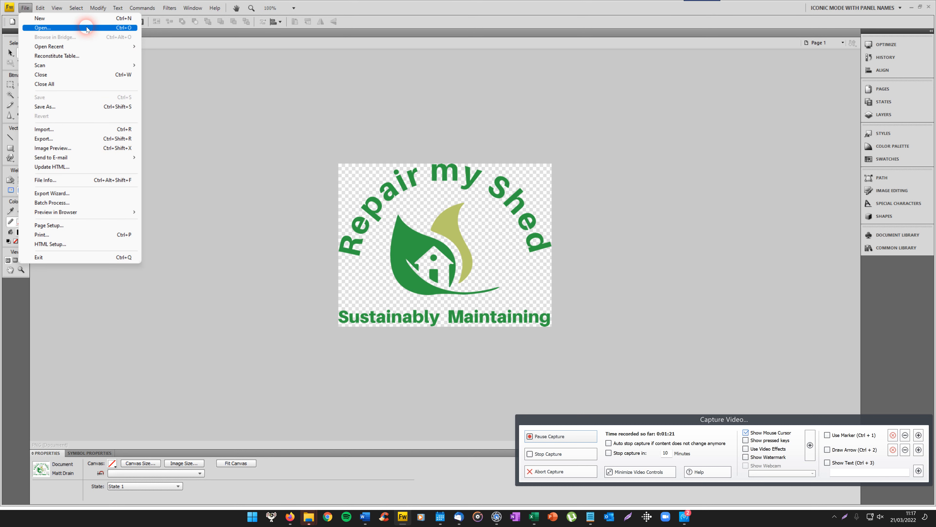
left_click_drag(581, 179, 595, 328)
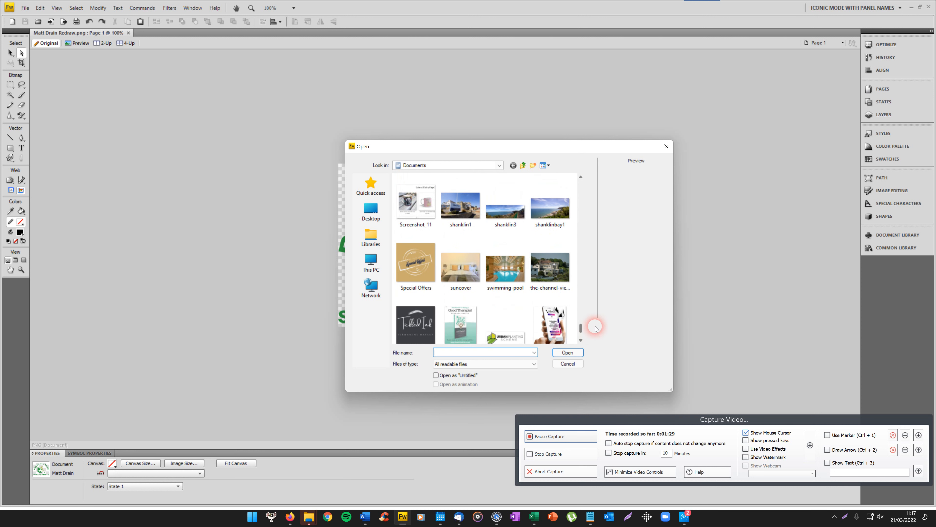
left_click(461, 266)
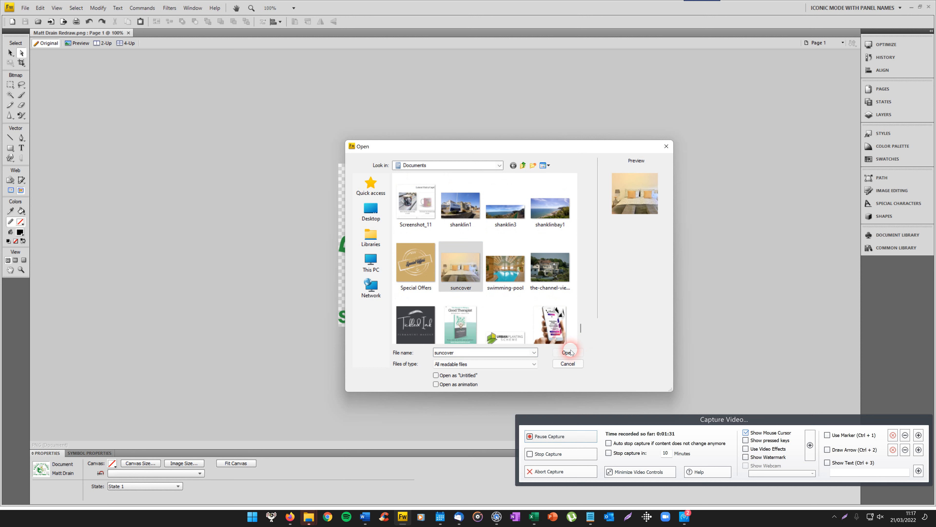
left_click(568, 352)
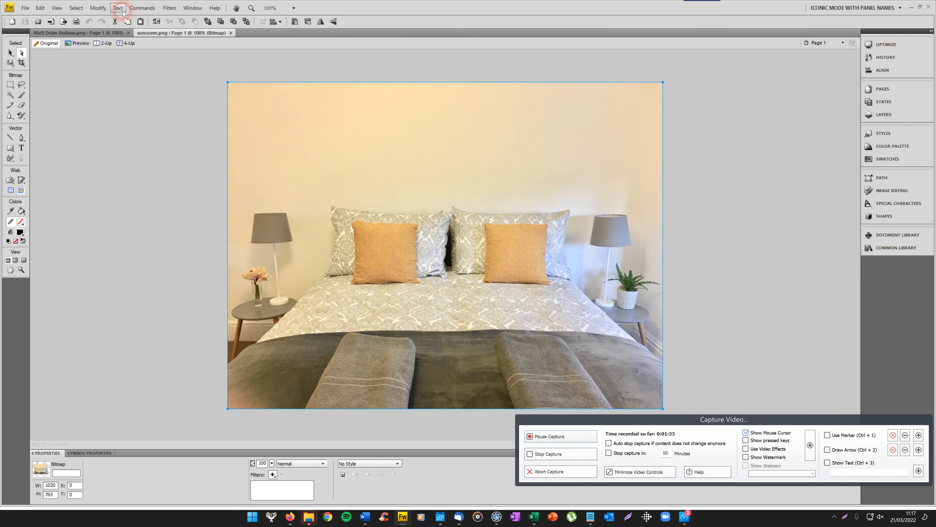
Step: Check the suncover image's pixel dimensions in the Image Size settings and close the image without saving
left_click(96, 8)
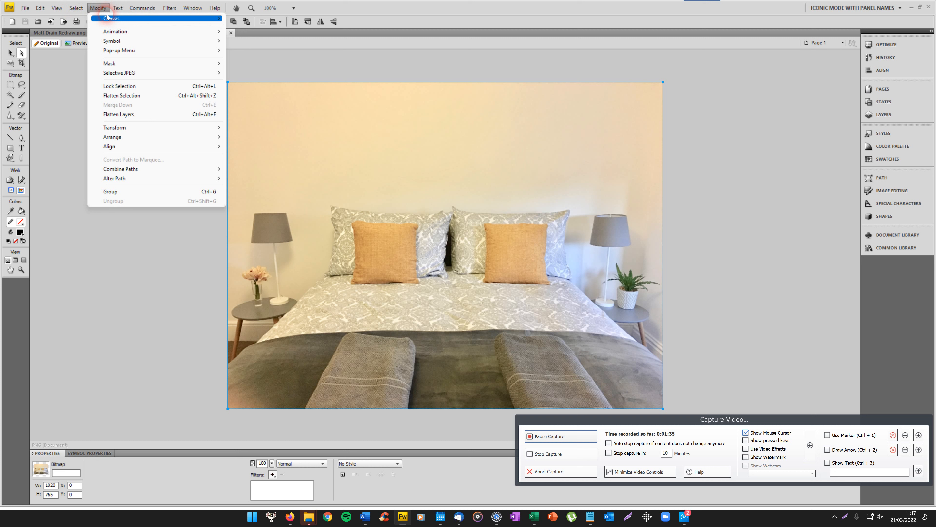
mouse_move(107, 17)
left_click(245, 18)
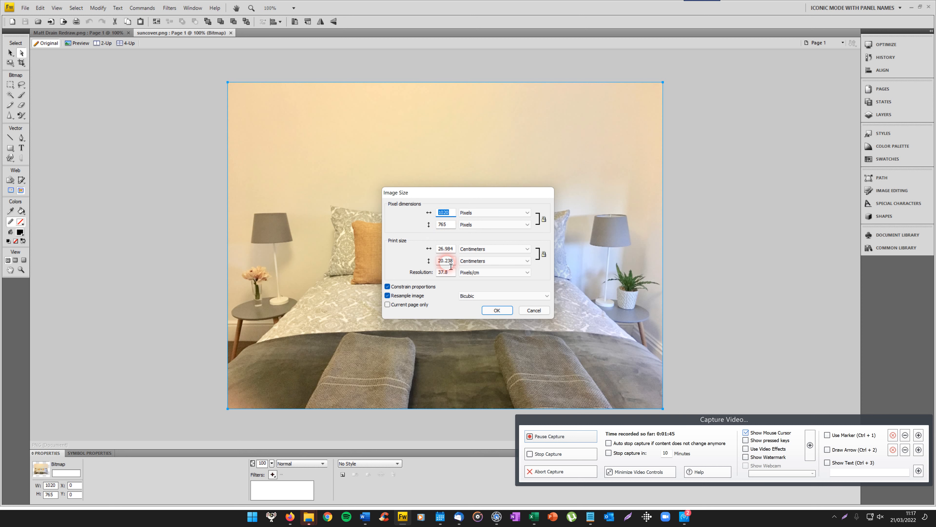
left_click(497, 310)
left_click(439, 111)
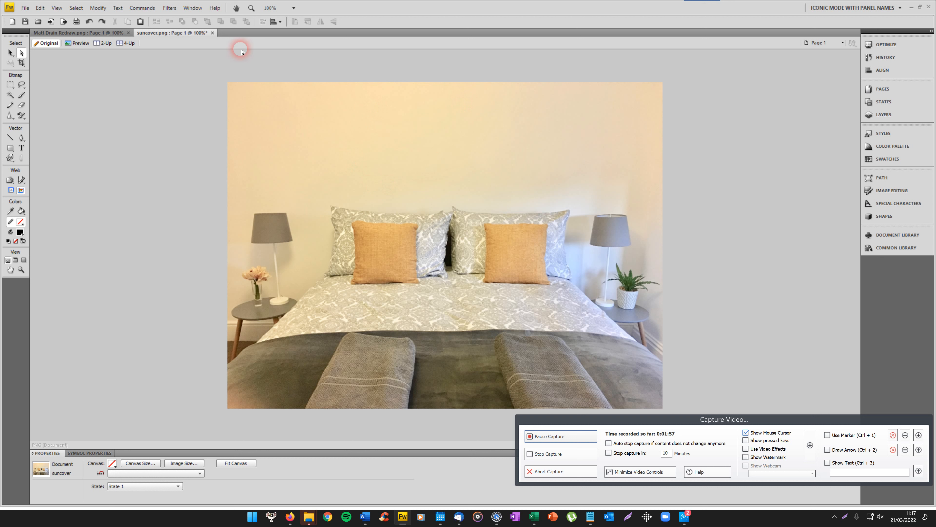
left_click(212, 34)
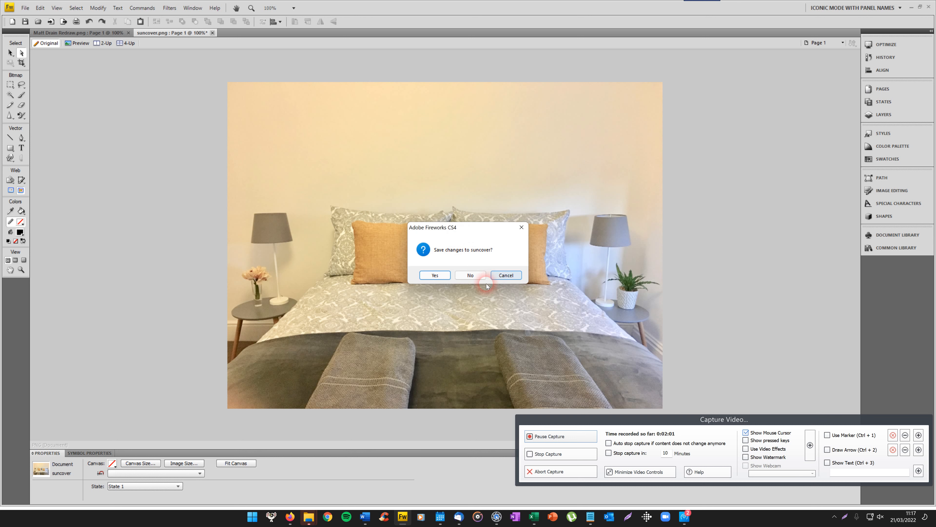
left_click(469, 277)
Step: Switch to Firefox and open the Accommodation in Southampton front page for editing from the WordPress page list, showing its Divi Builder layout
left_click(290, 516)
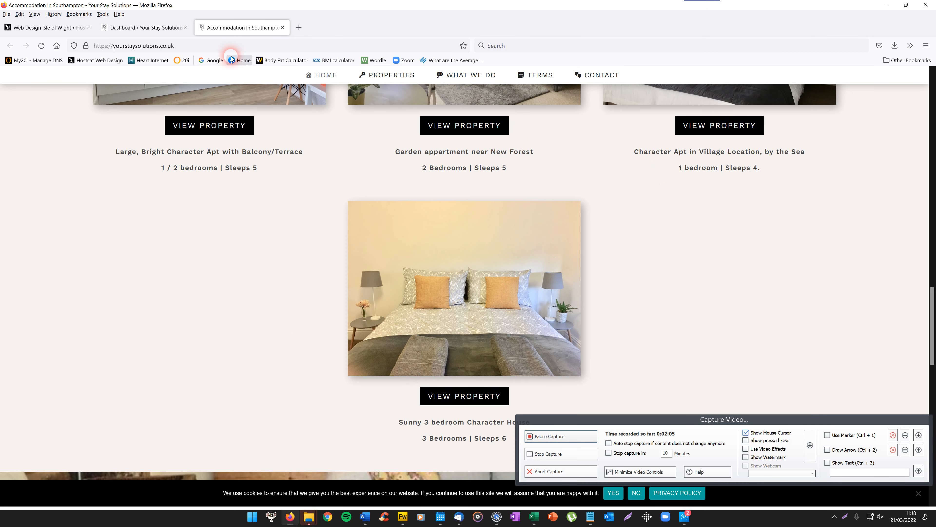
left_click(172, 28)
mouse_move(42, 180)
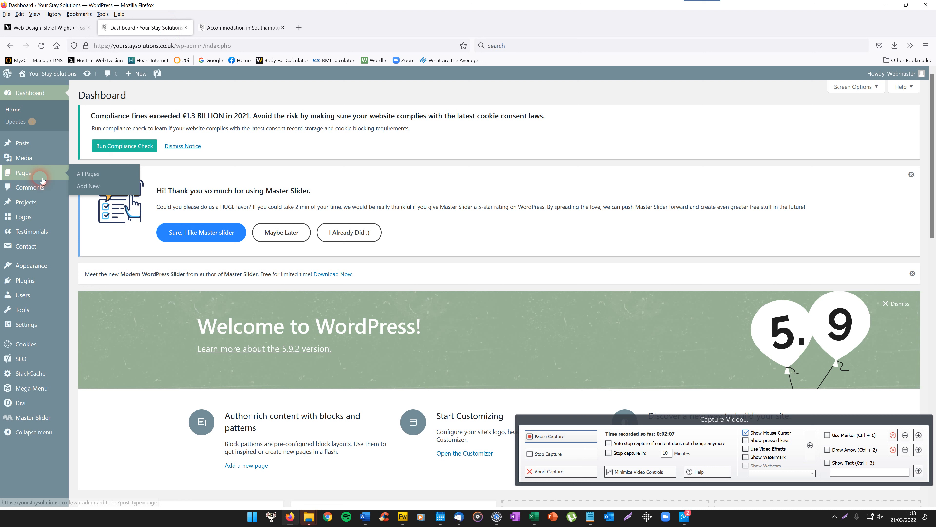
left_click(74, 177)
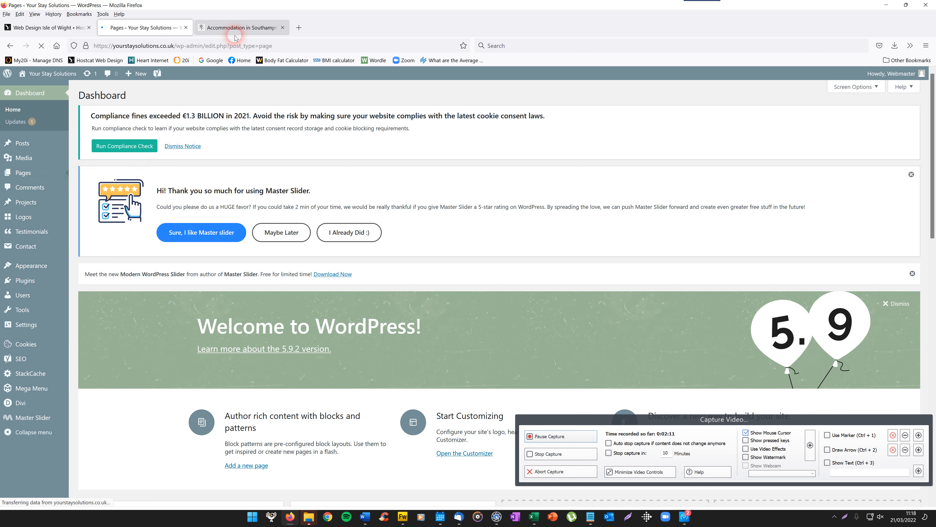
scroll(933, 187, "down", 2)
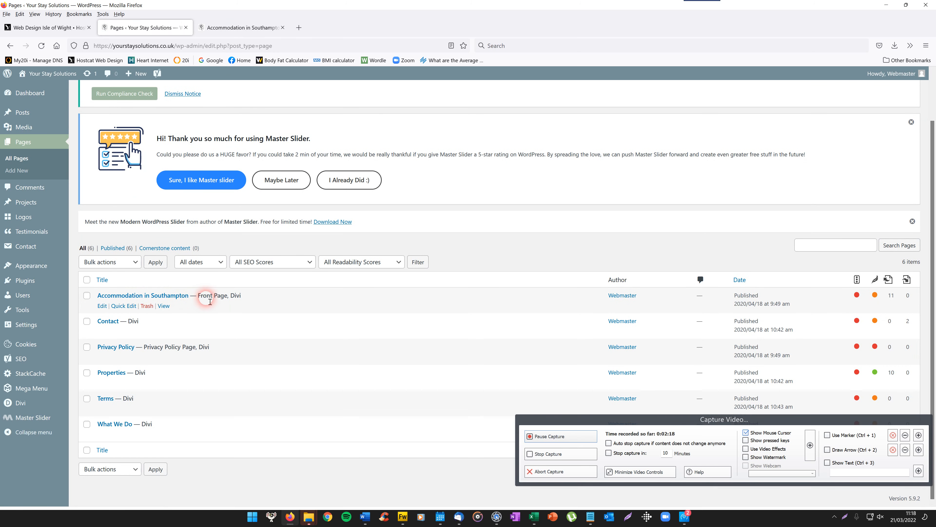
left_click(156, 297)
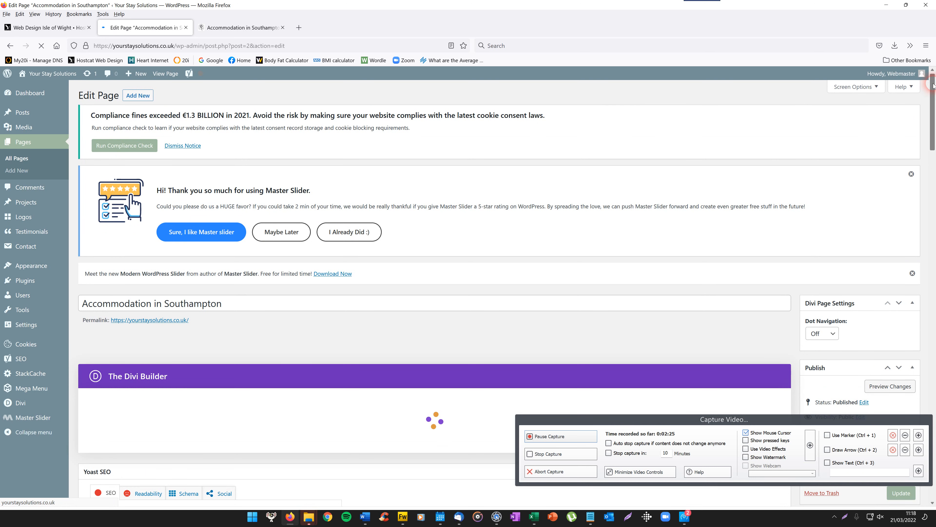
left_click_drag(932, 86, 934, 110)
left_click(212, 144)
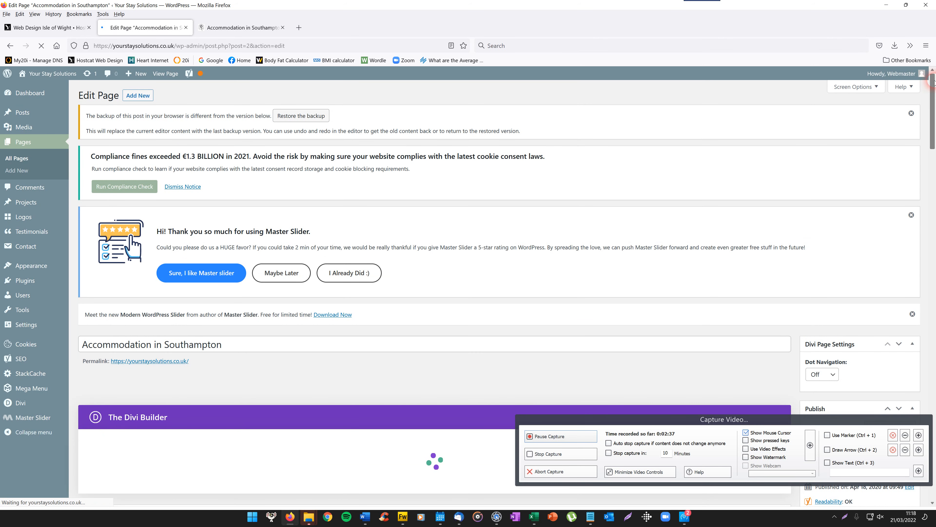
left_click_drag(935, 82, 934, 95)
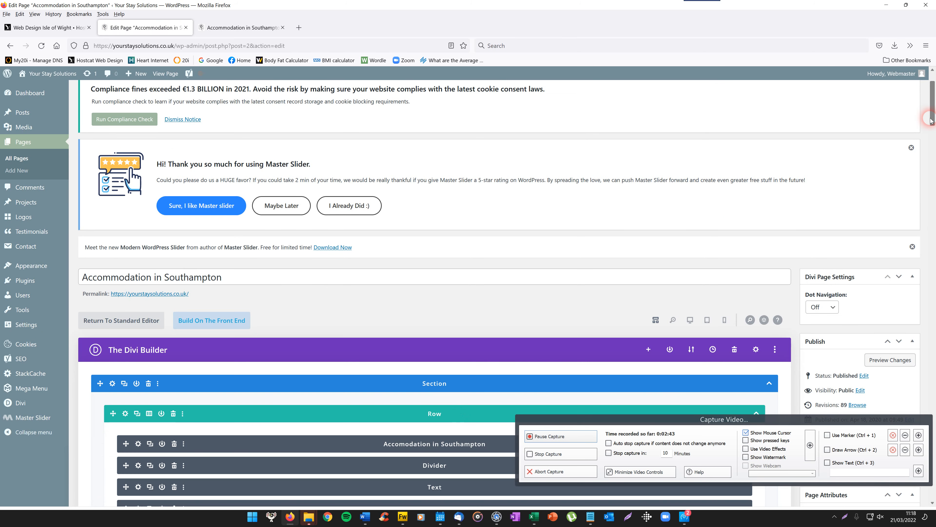
left_click_drag(934, 111, 933, 123)
Step: Compare the live homepage's header area with the first sections in the Divi Builder, continuing to the property rows
left_click(232, 28)
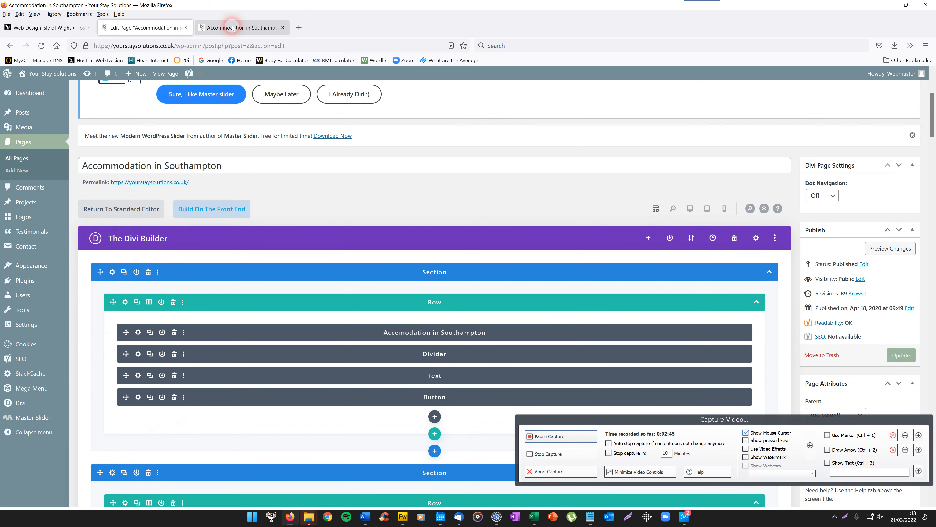
scroll(932, 228, "up", 2)
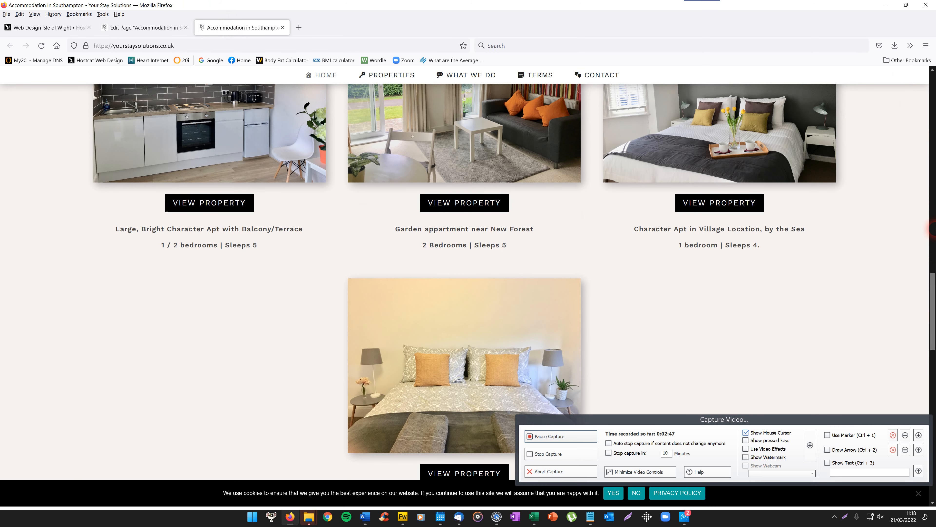
left_click_drag(935, 229, 935, 85)
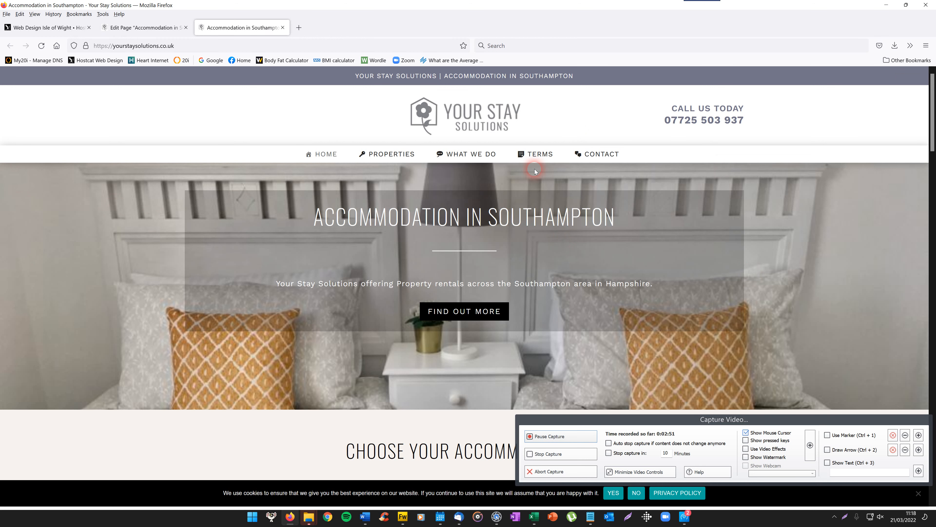
left_click(148, 26)
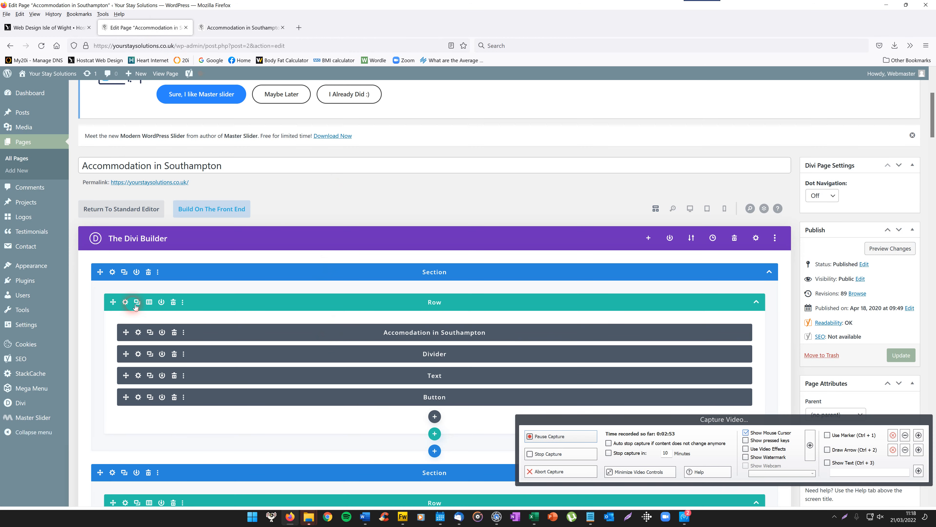
left_click(241, 27)
left_click_drag(933, 100, 922, 81)
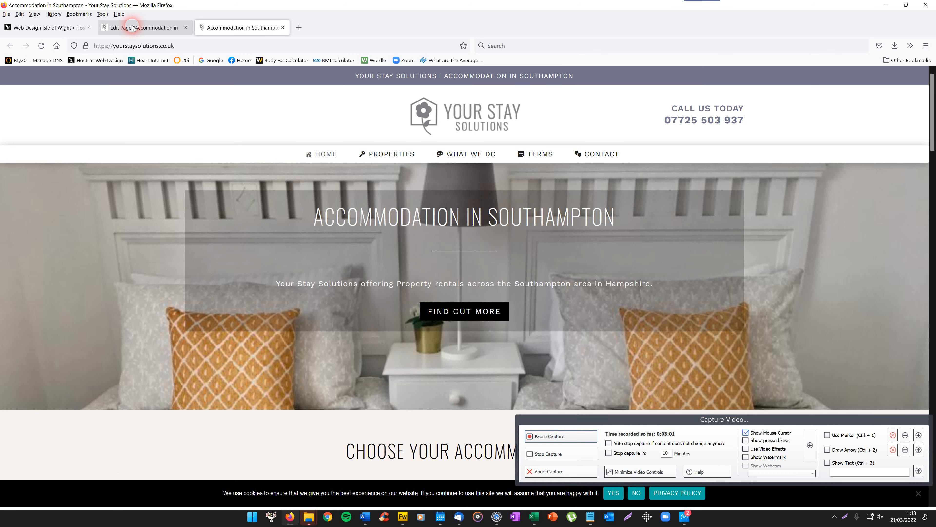
left_click(133, 27)
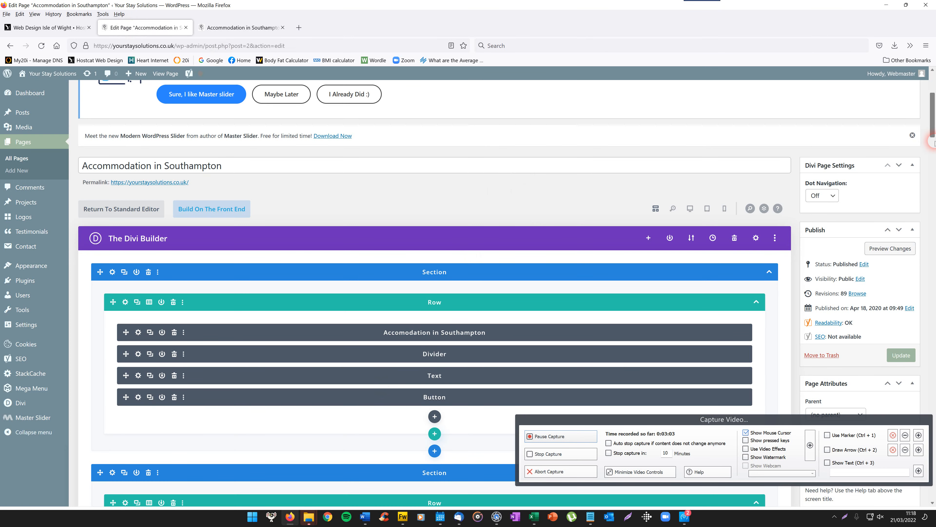
left_click_drag(933, 122, 921, 188)
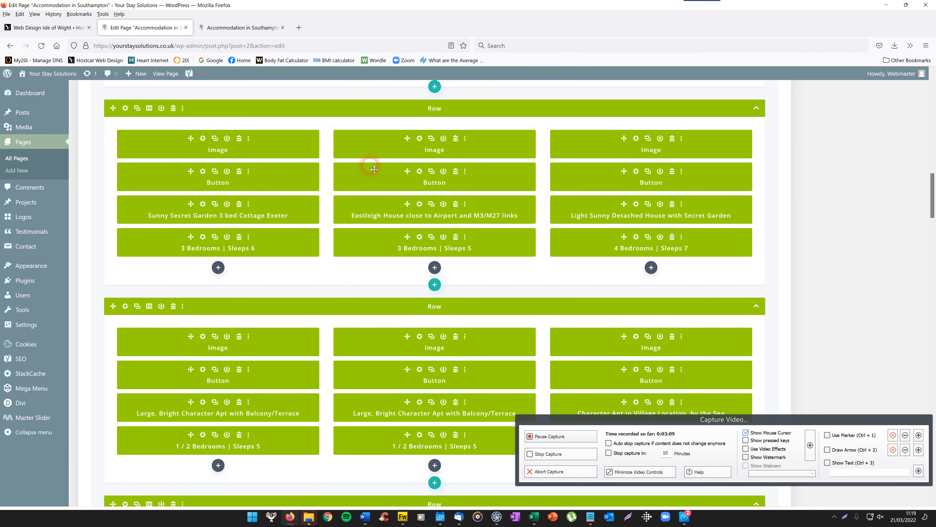
Step: Examine the property listings on the live homepage and Properties page against the property rows in the Divi Builder
left_click(266, 27)
left_click(159, 28)
left_click(258, 28)
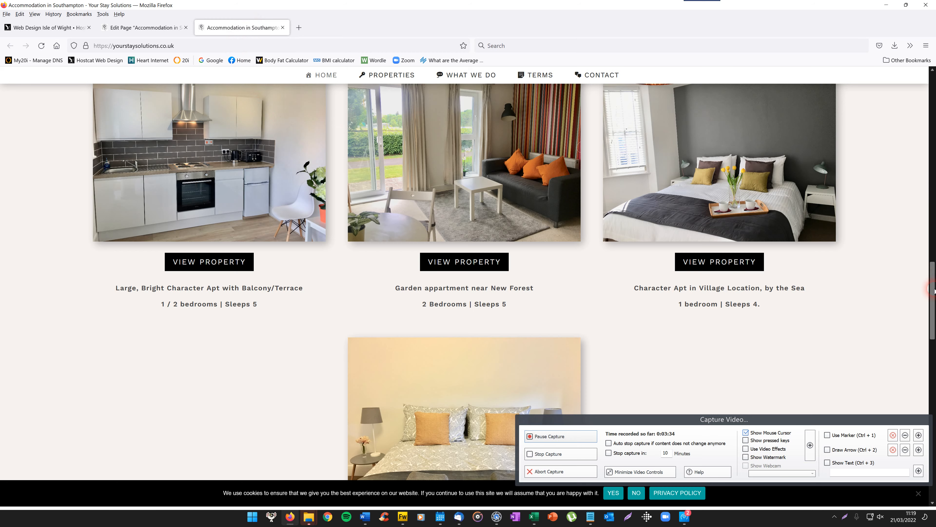
left_click_drag(934, 296, 932, 105)
left_click(394, 155)
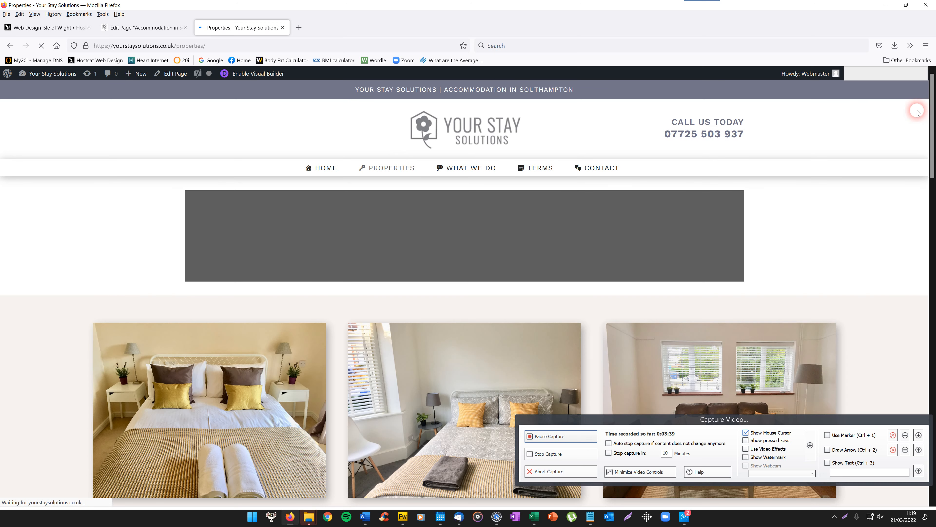
mouse_move(929, 152)
left_mouse_down()
mouse_move(922, 372)
mouse_move(908, 405)
mouse_move(934, 142)
mouse_move(928, 385)
mouse_move(927, 143)
left_mouse_up()
left_click(324, 167)
left_click(155, 28)
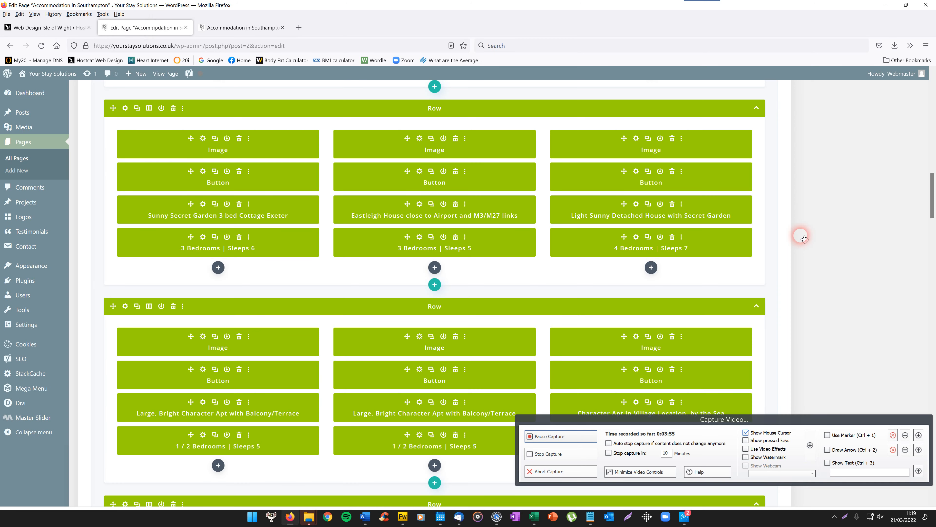
Step: Switch the Divi Builder to desktop view and open the image module settings for the Sunny 3 bedroom Character House listing
left_click_drag(928, 201, 934, 122)
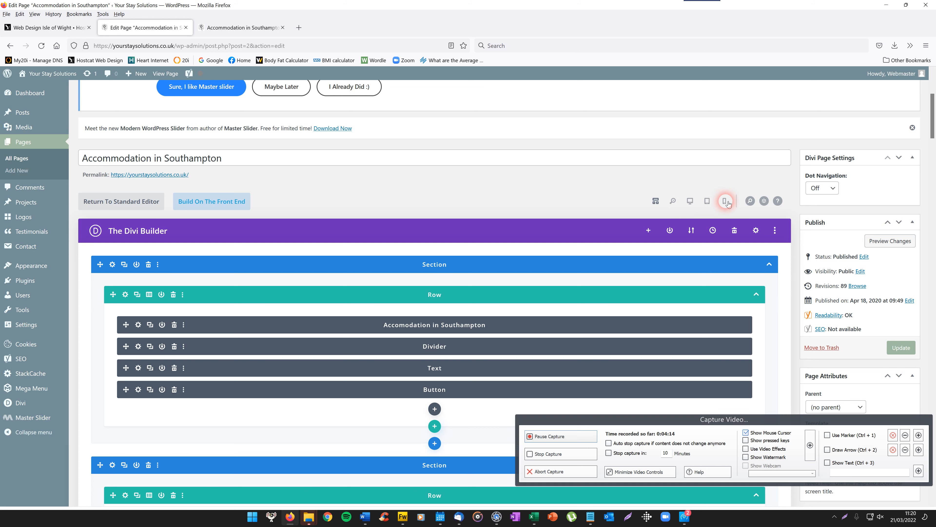
left_click(690, 201)
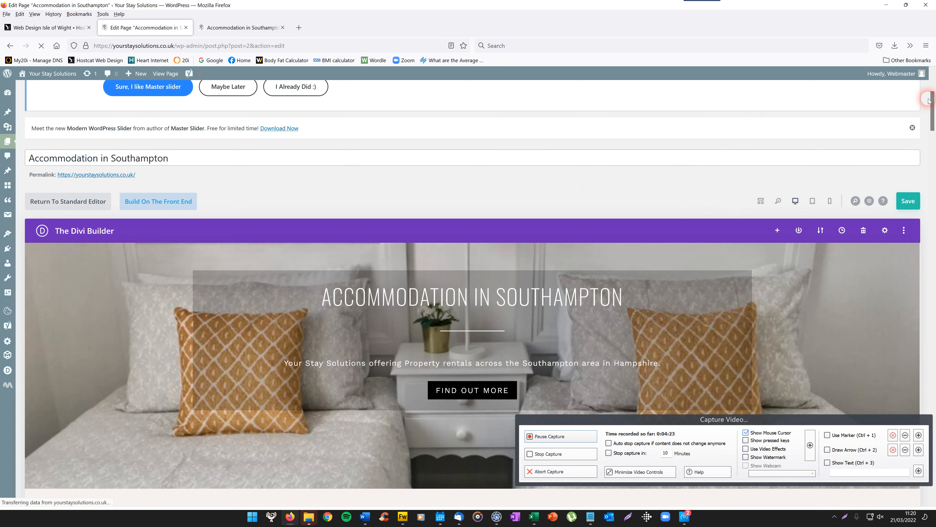
left_click_drag(933, 103, 934, 214)
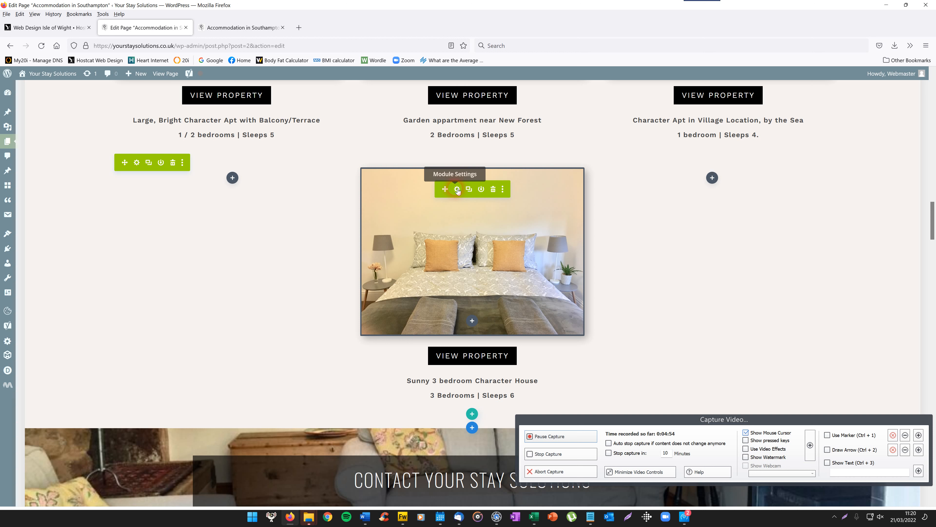
left_click(457, 189)
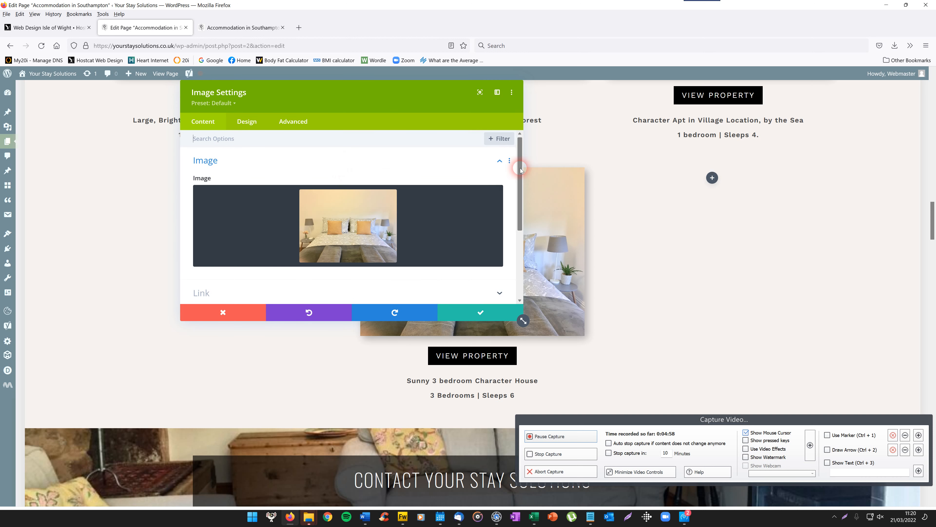
Step: Start replacing the module's image with a newly uploaded one, opening the file chooser to select a picture from the computer
left_click(337, 226)
left_click(121, 109)
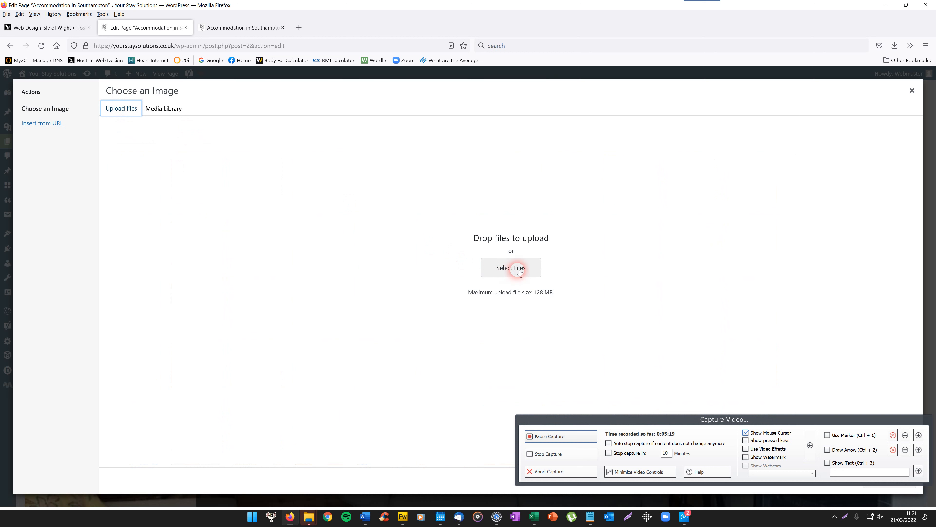
left_click(514, 269)
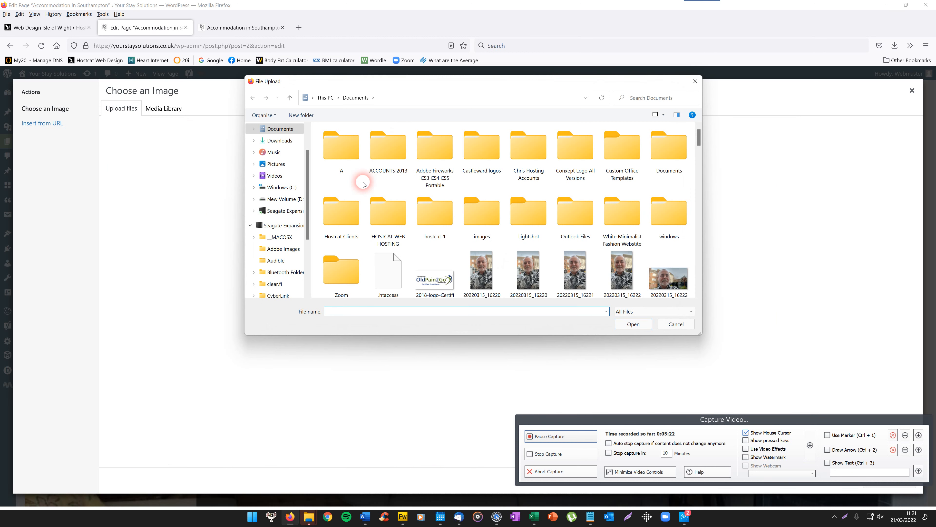